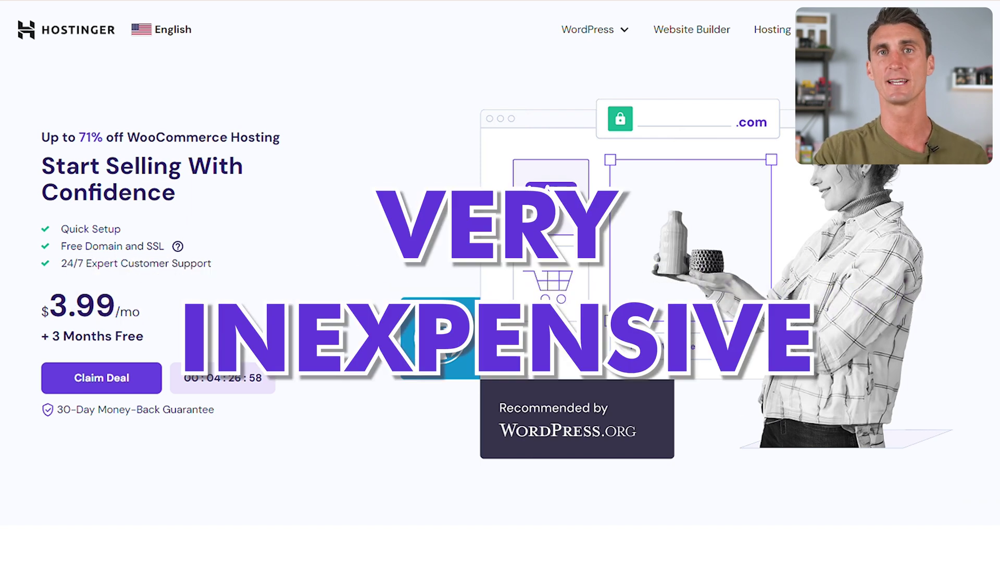
Claim the deal, choose the Cloud Startup plan, and scroll to the checkout's account and payment sections.
click(116, 383)
scroll(285, 390, down, 3)
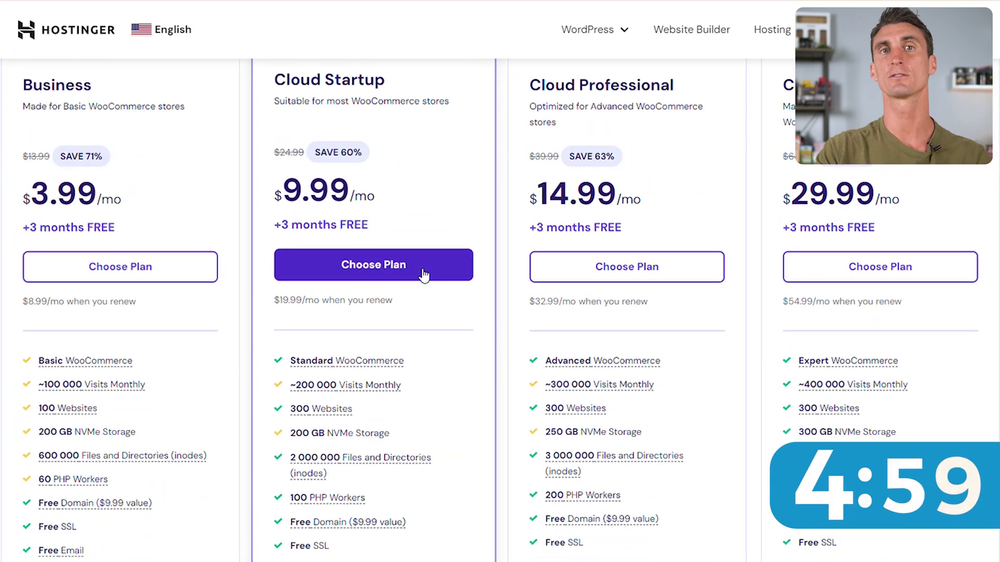
click(444, 280)
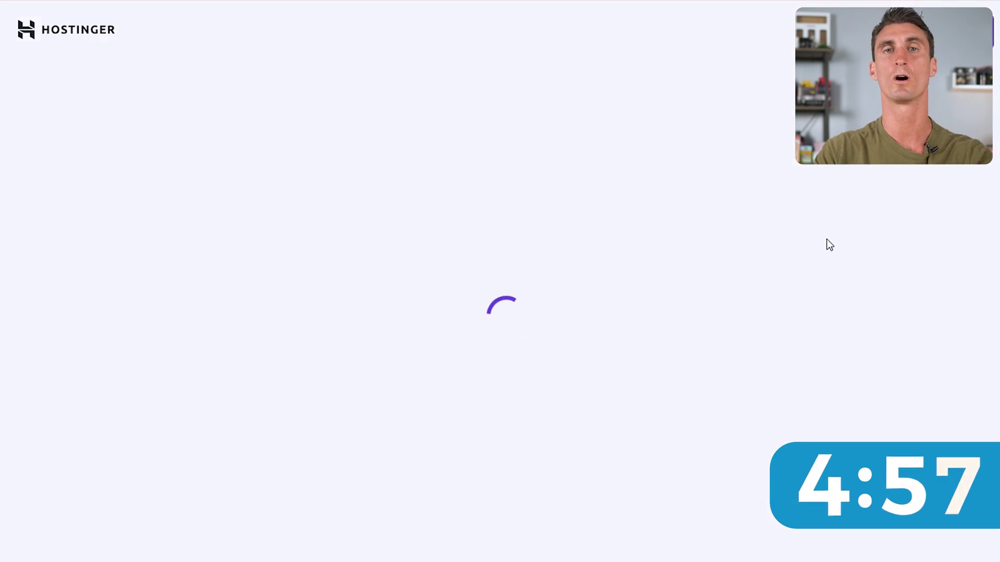
scroll(910, 291, down, 3)
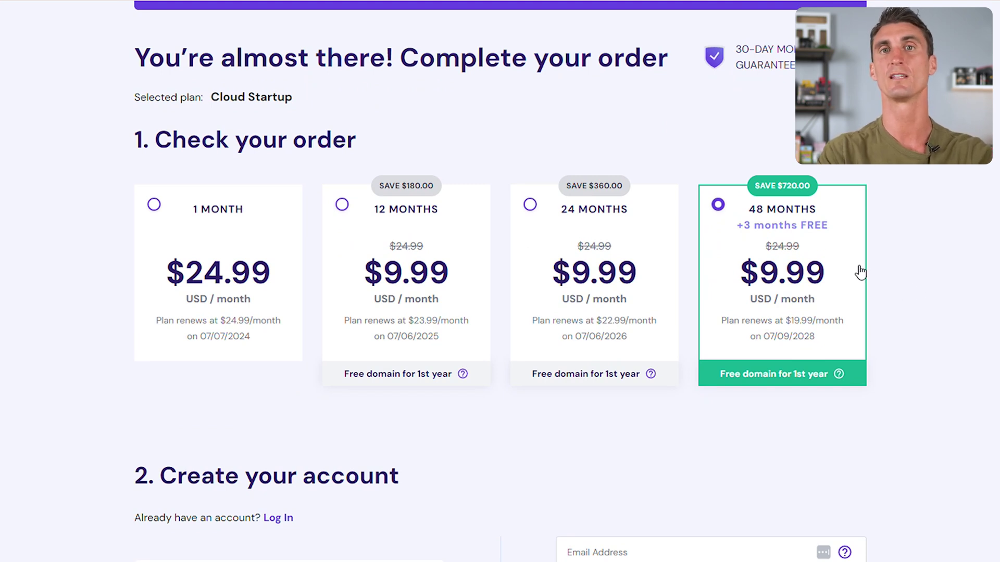
scroll(904, 289, down, 8)
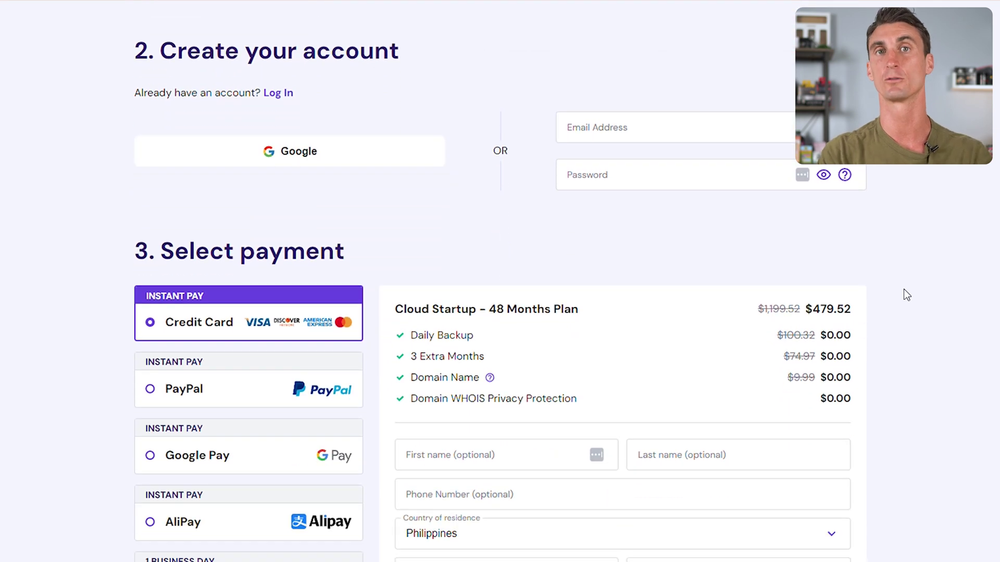
Fill in the buyer's first and last name, phone number, and card details at checkout.
scroll(904, 289, down, 6)
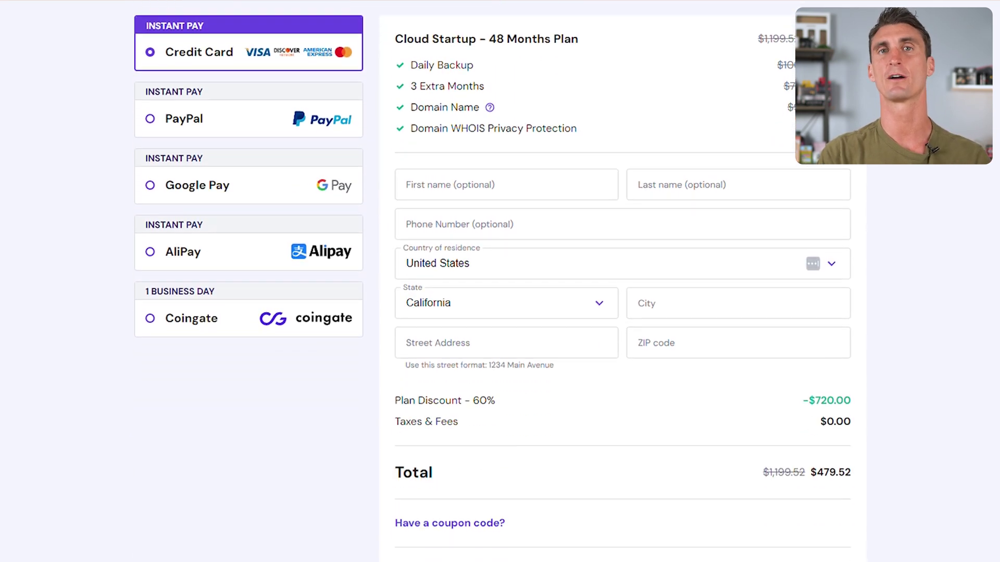
click(511, 140)
key(Tab)
click(502, 186)
text(1234567890)
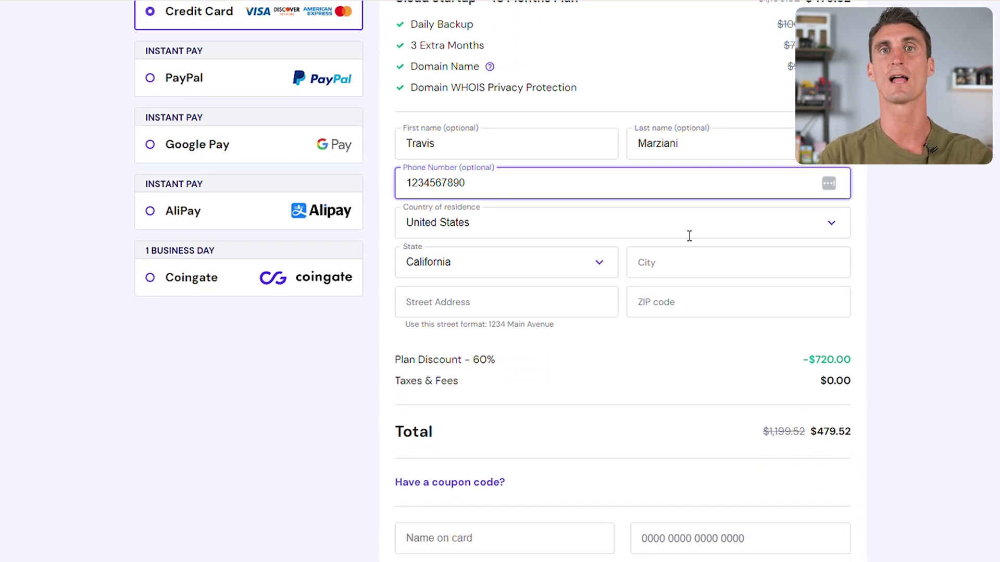
scroll(687, 235, down, 3)
text(Travis123412341234123)
click(582, 411)
text(04121234)
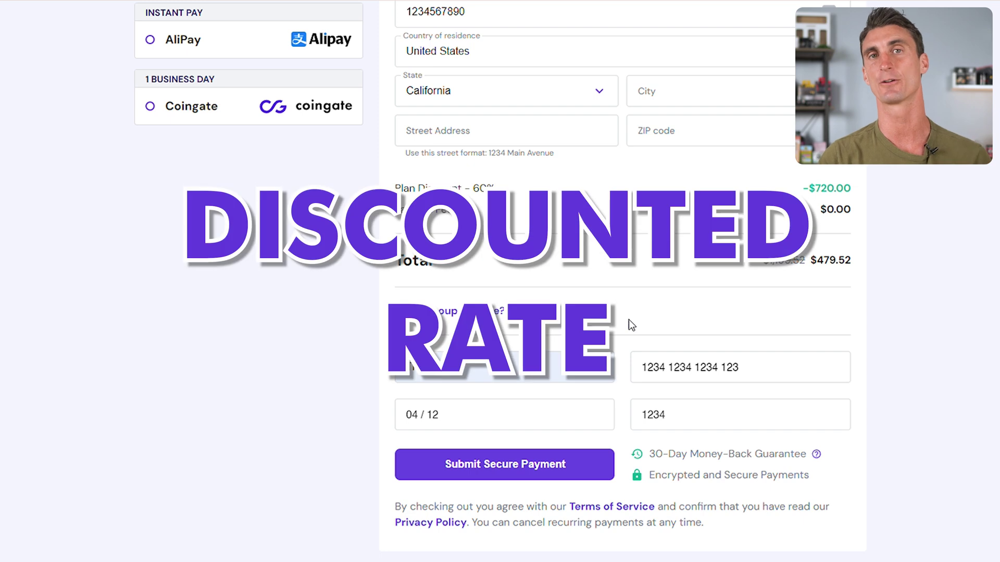
Enter and apply a coupon code for an extra discount.
click(469, 310)
click(515, 349)
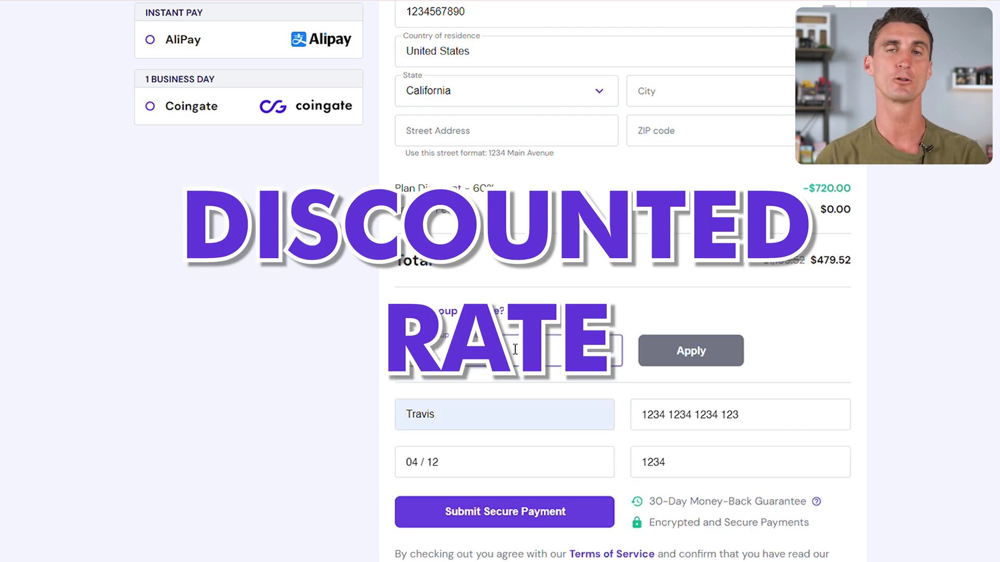
text(TRAVIS)
click(690, 351)
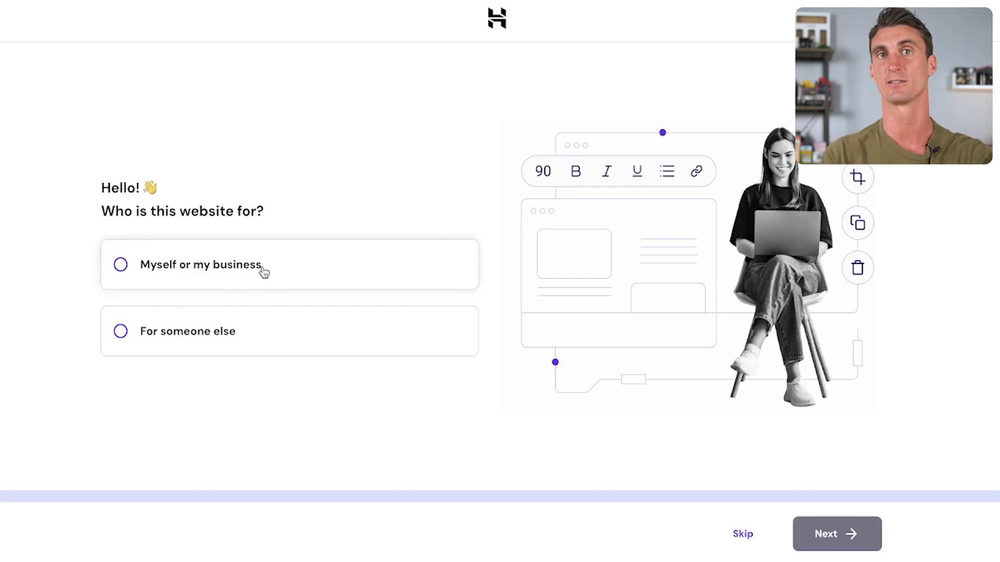
Answer that the site is for myself or my business and that a new website will be created.
click(246, 281)
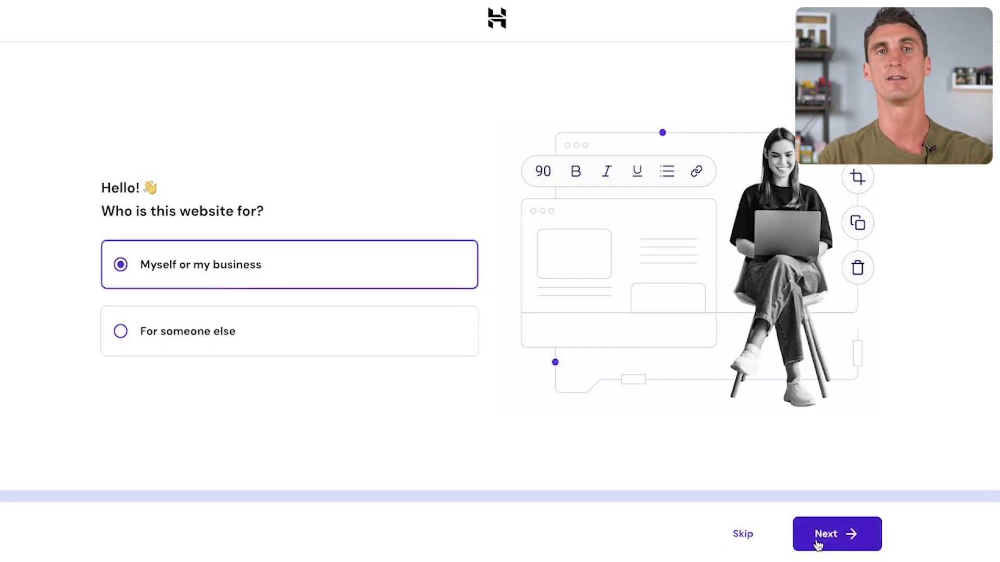
click(818, 544)
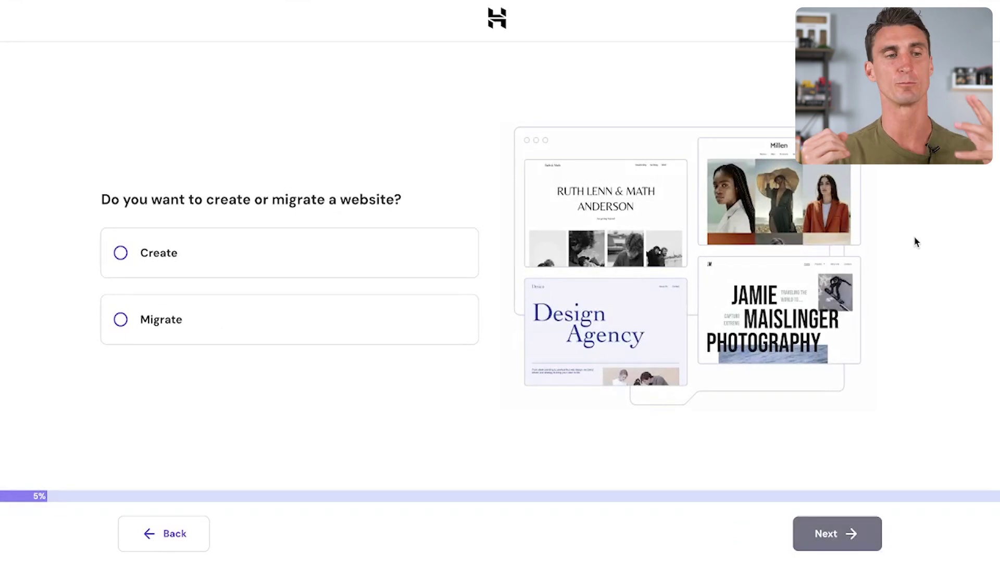
click(387, 239)
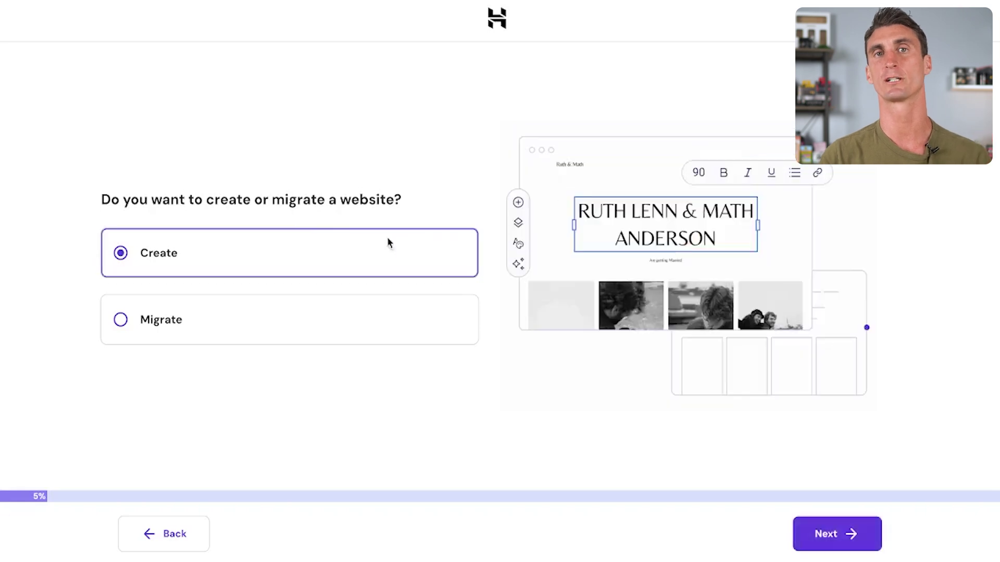
click(851, 535)
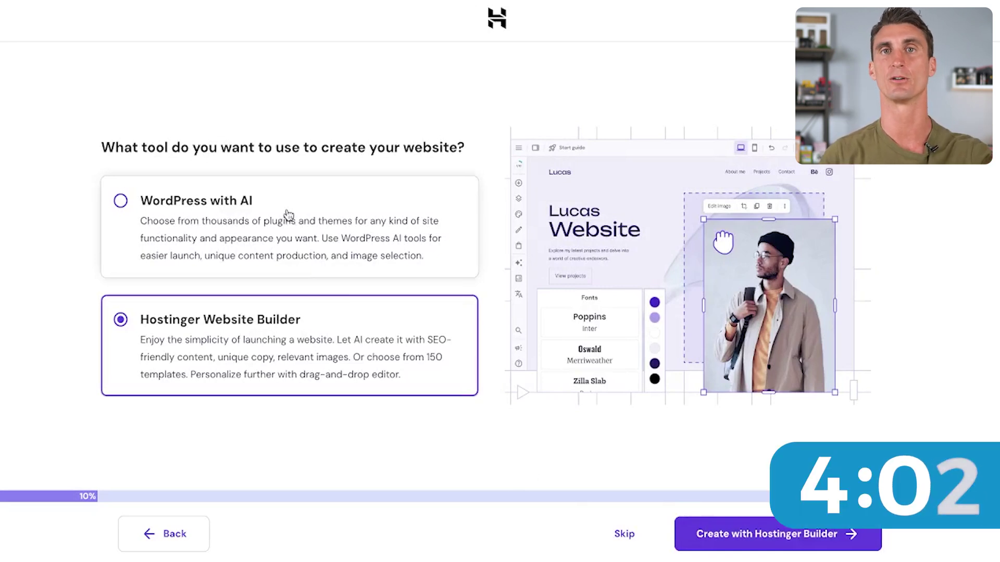
Choose WordPress with AI and enter the administrator email address and a pasted password.
click(288, 215)
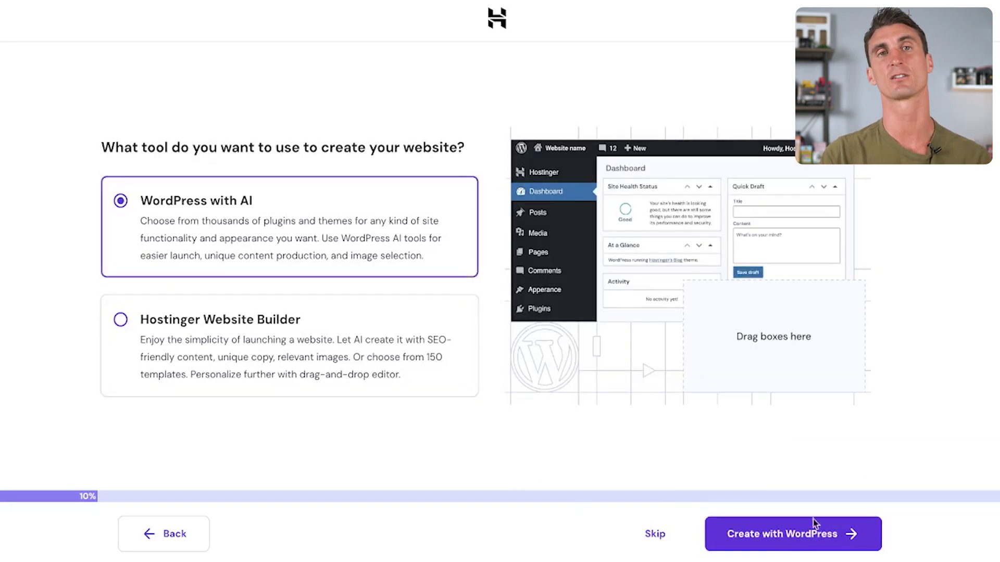
click(814, 535)
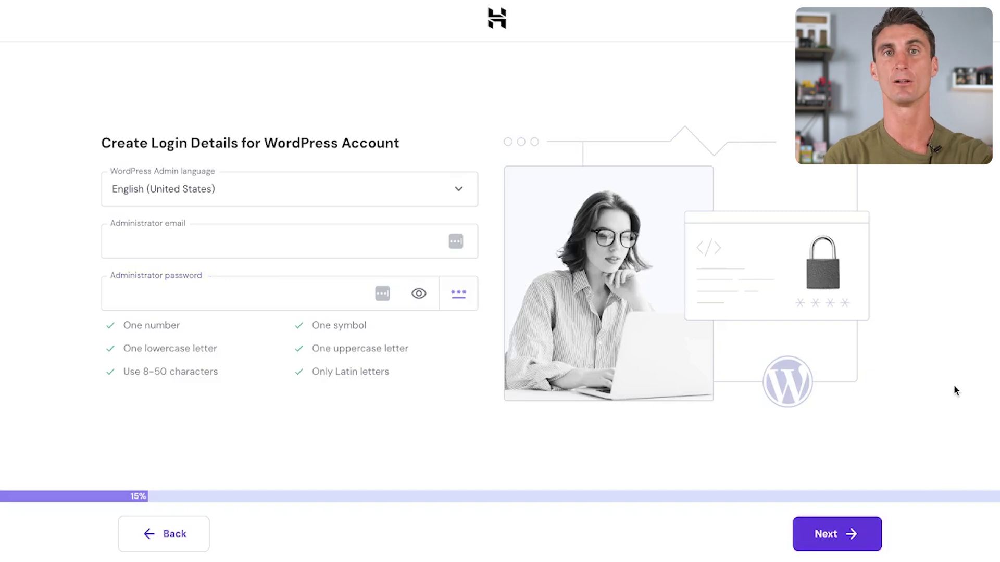
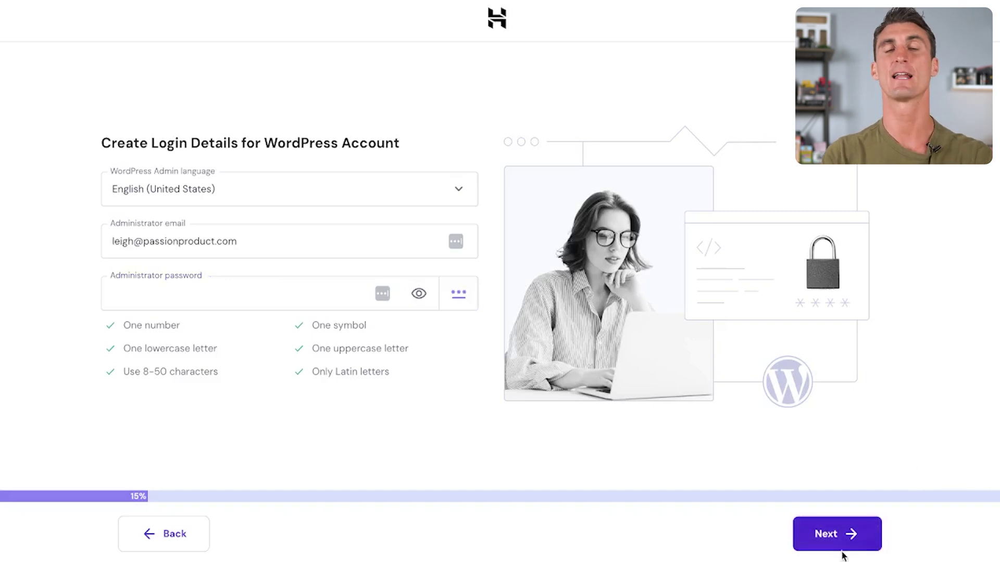
key(Tab)
key(ctrl+v)
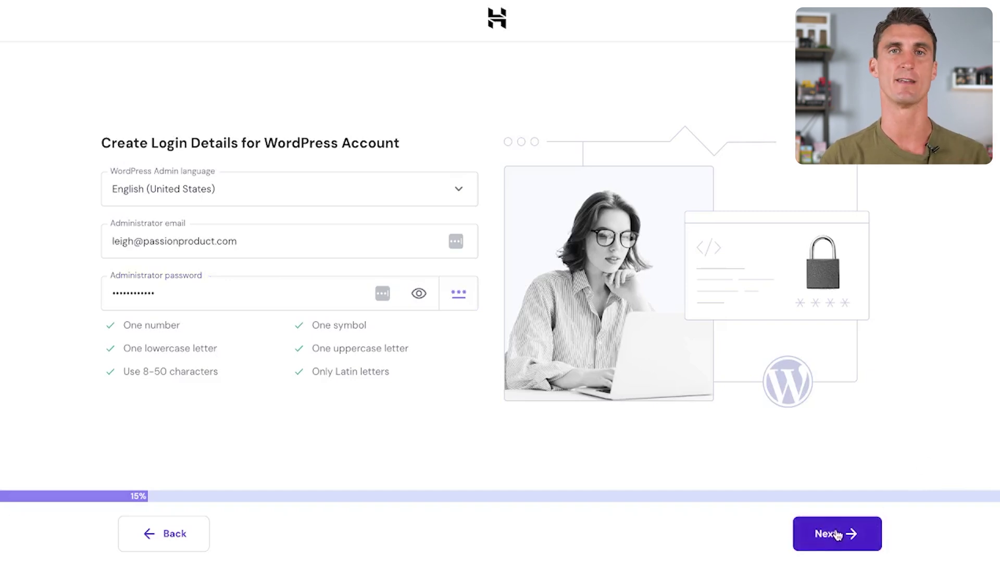
click(837, 535)
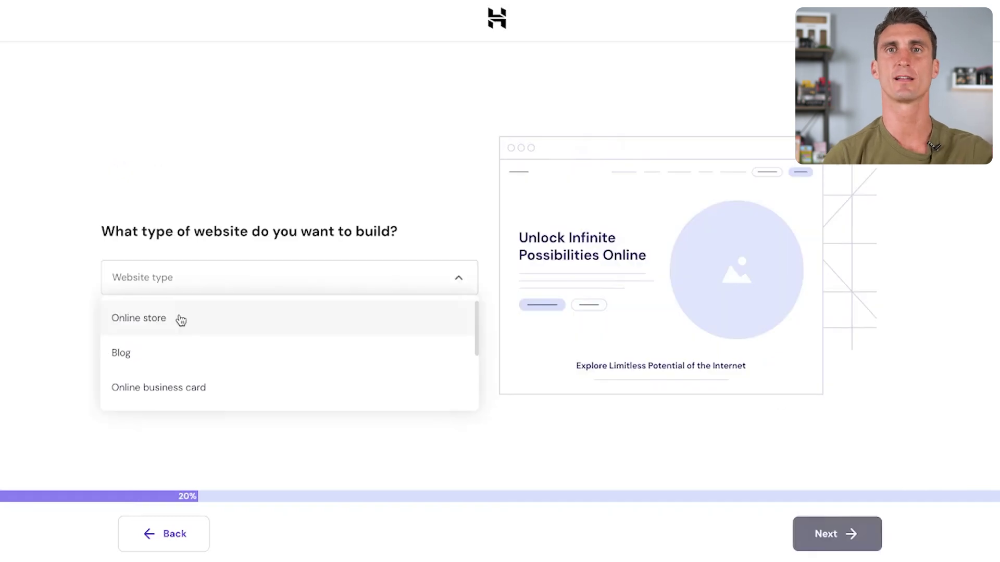
Set the website type to Online store and continue with pre-built templates.
click(180, 318)
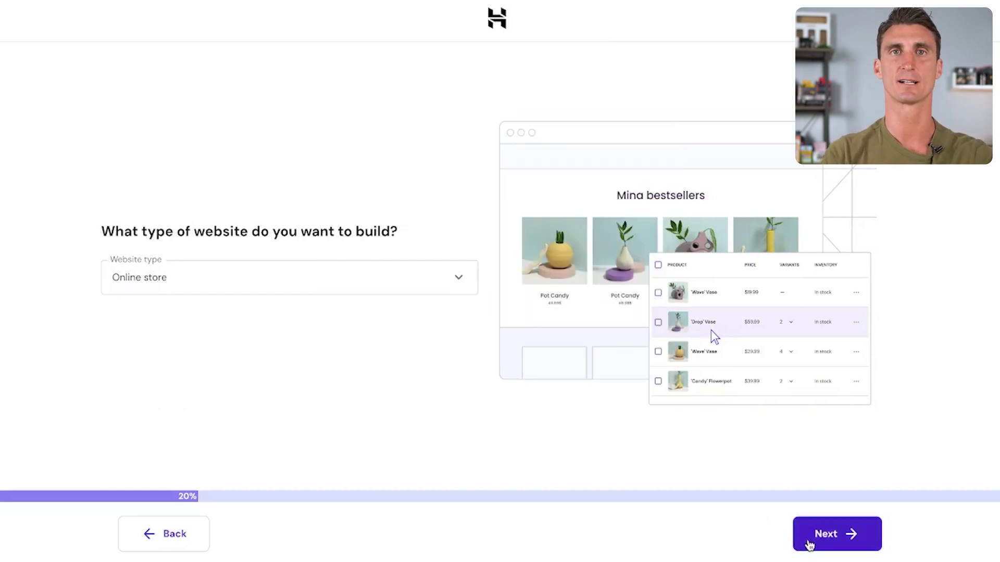
click(809, 544)
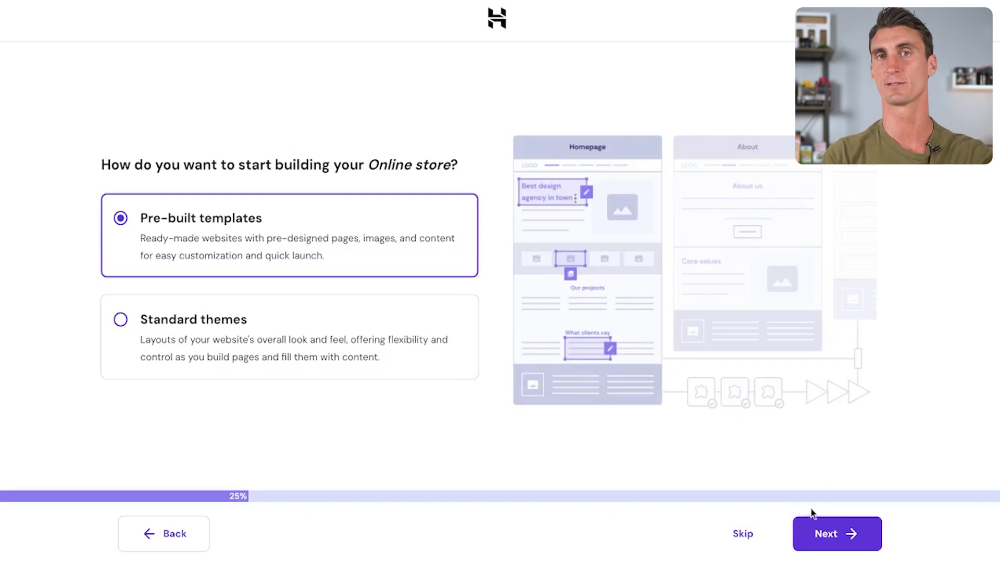
click(817, 535)
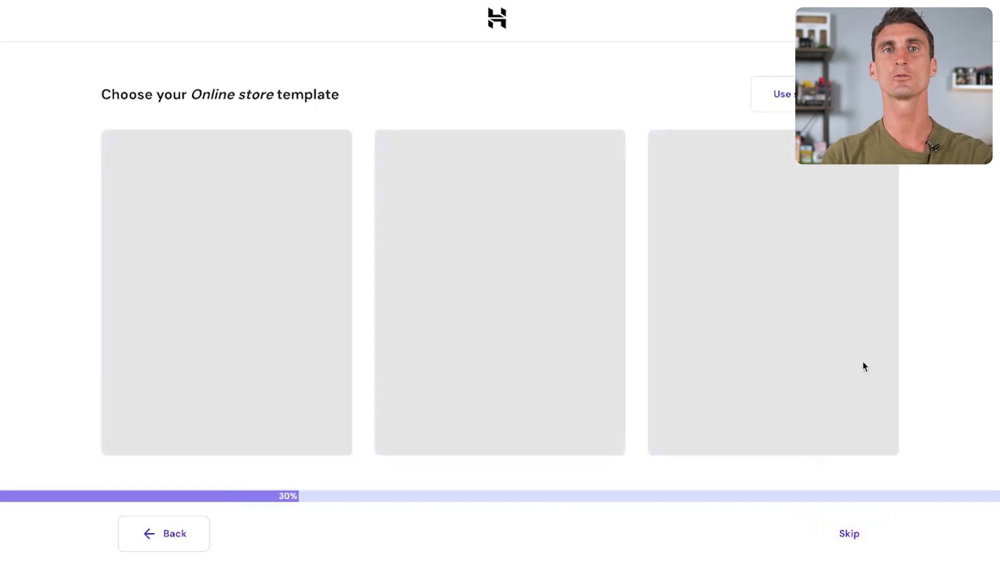
Scroll through the Online store template gallery, browsing designs like Brandstore, Simply Natural and Cosmetics Store.
mouse_move(870, 357)
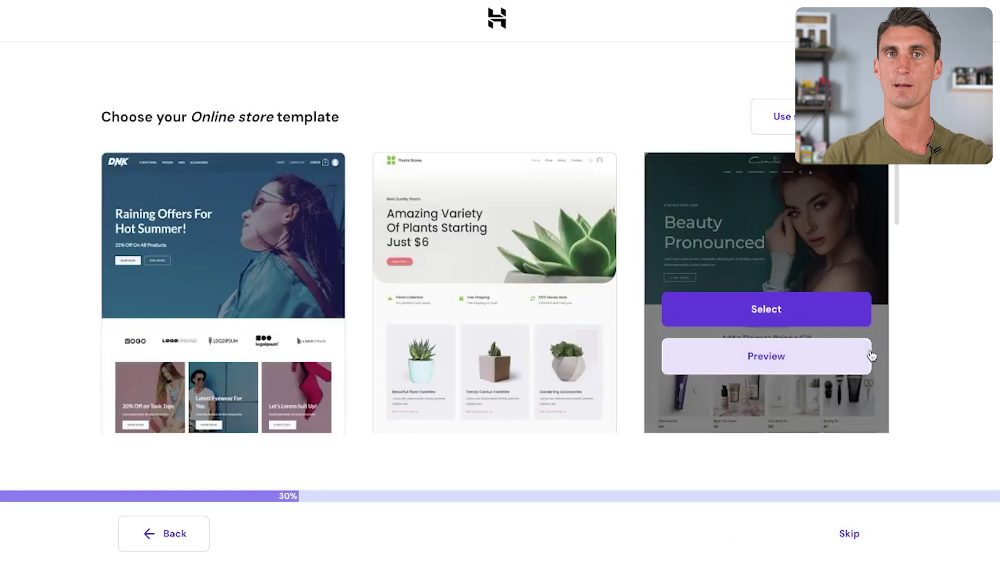
scroll(781, 335, down, 5)
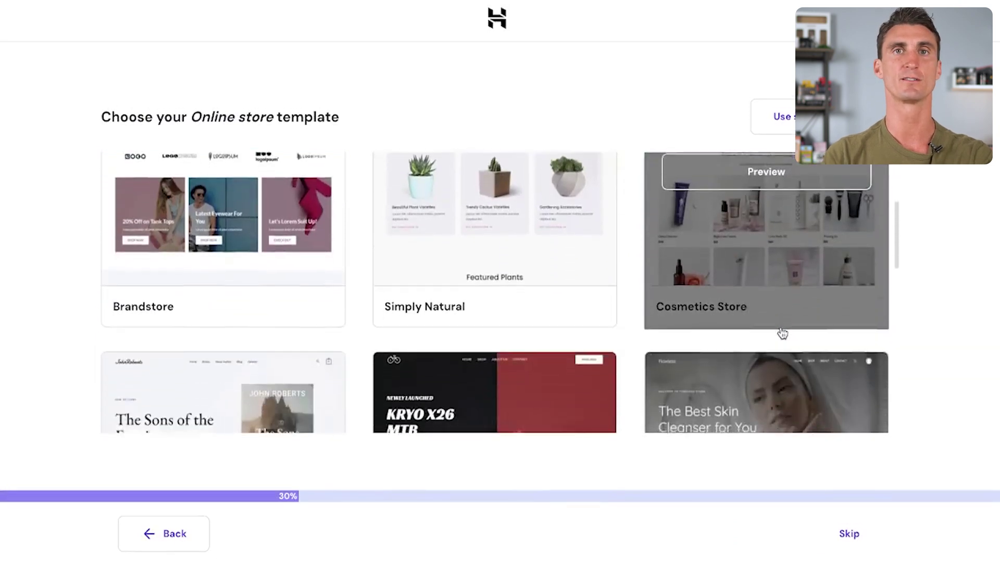
scroll(783, 334, down, 8)
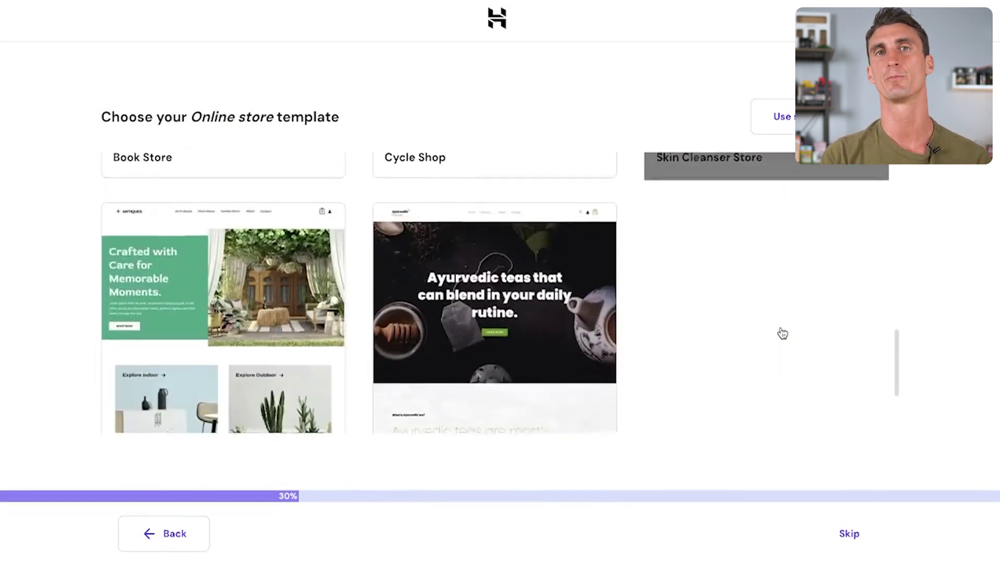
scroll(781, 334, up, 6)
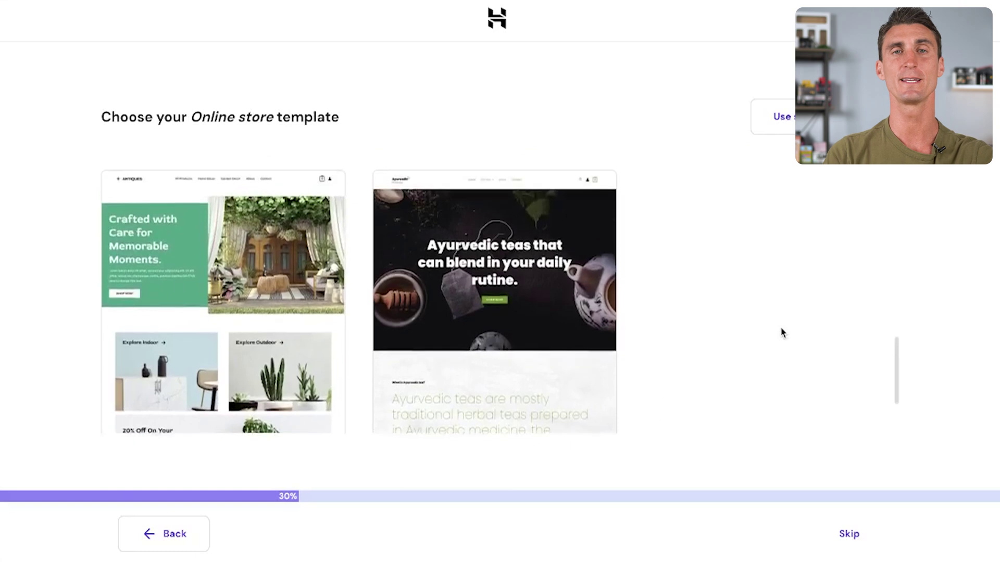
scroll(782, 333, up, 6)
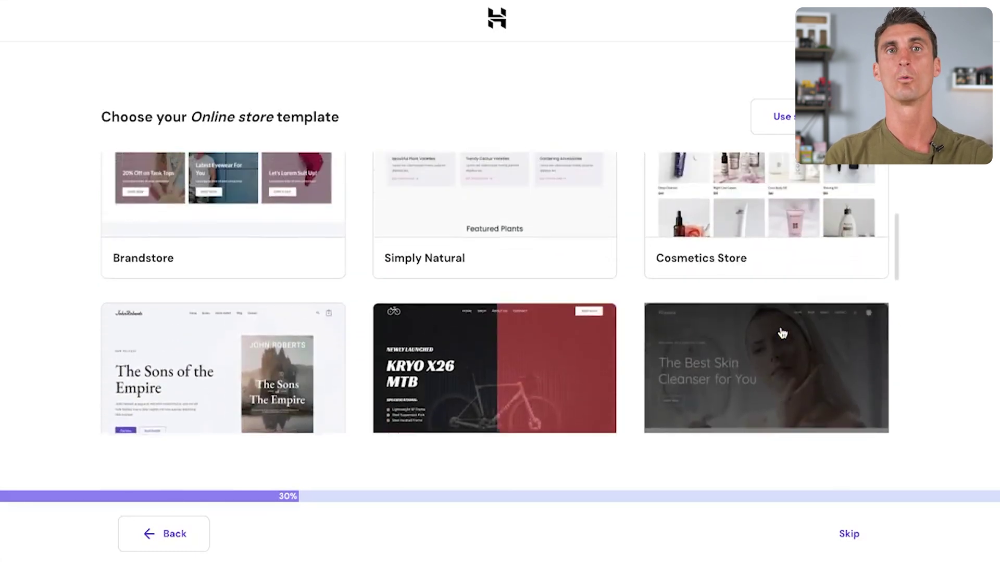
scroll(782, 333, up, 3)
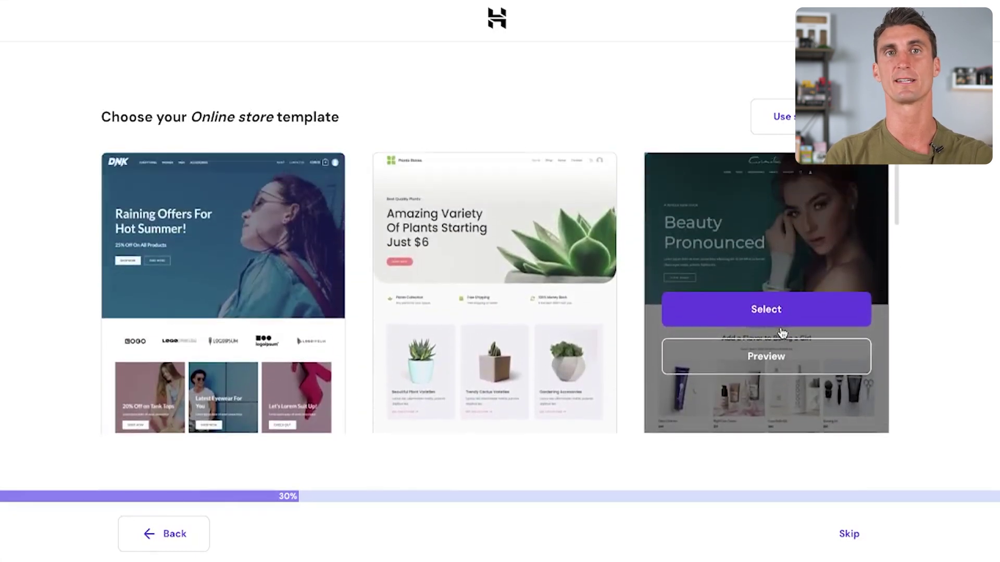
Pick the DNK store template and choose to select plugins manually.
click(266, 323)
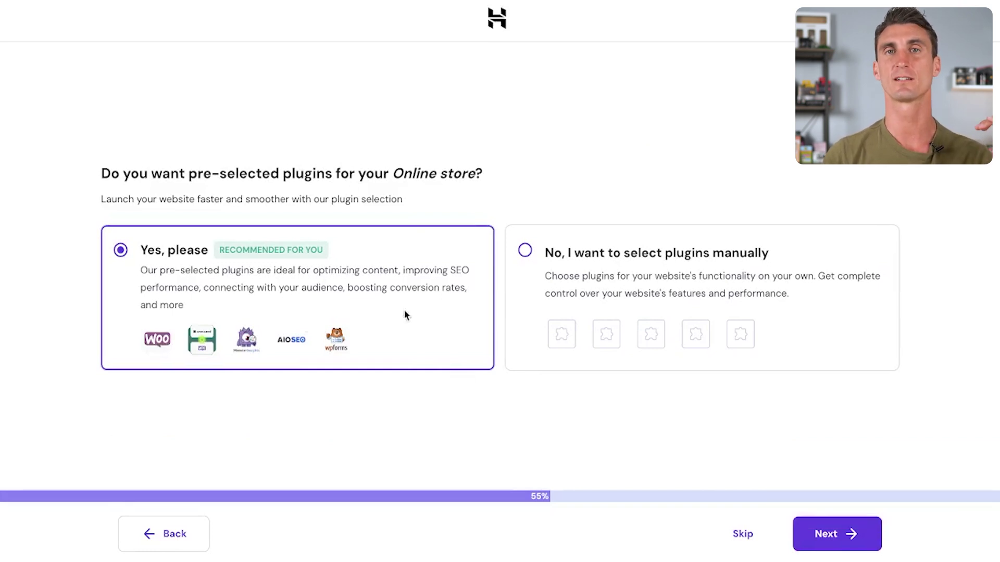
click(526, 252)
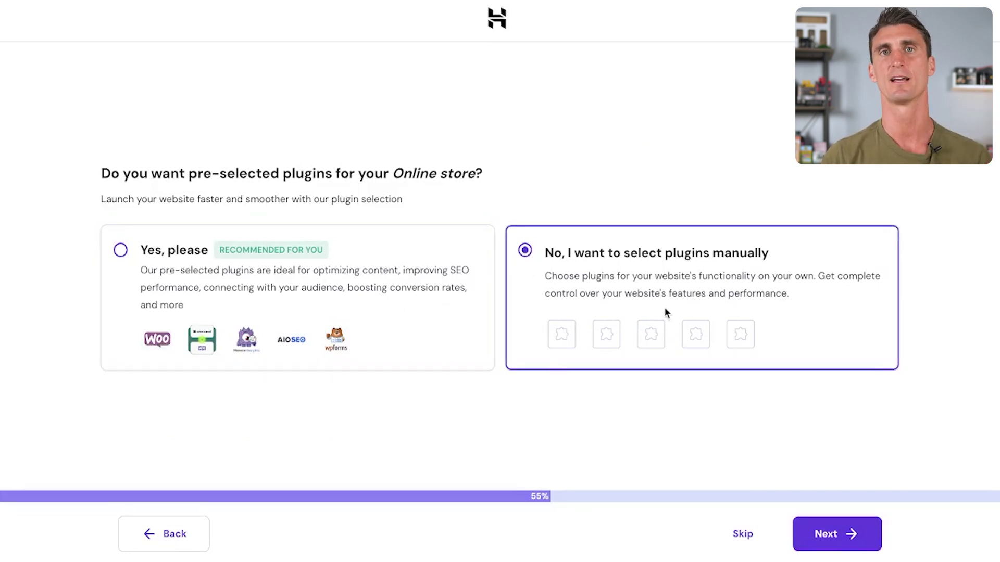
click(821, 536)
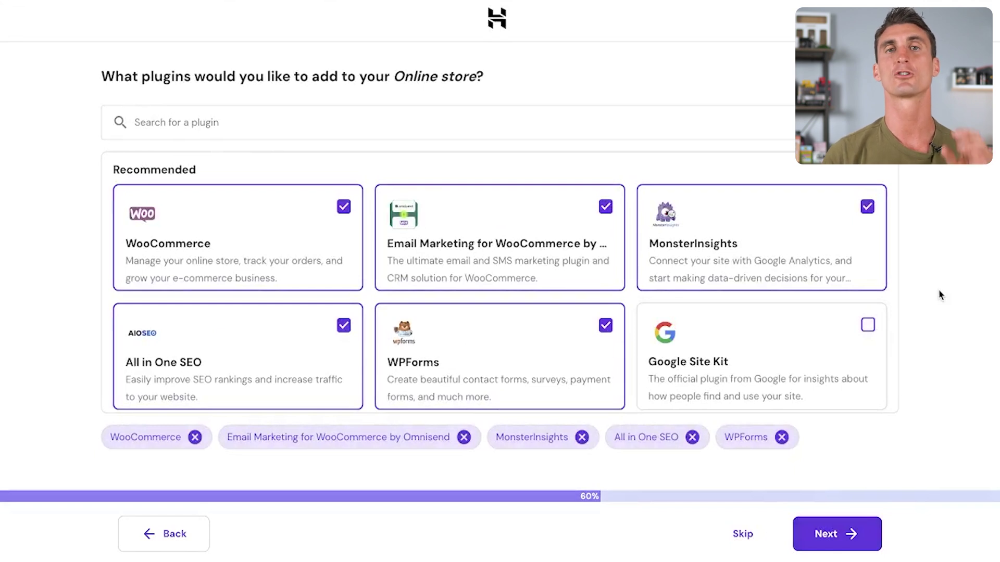
Untick All in One SEO, Omnisend, MonsterInsights and WPForms, keeping only WooCommerce.
click(344, 327)
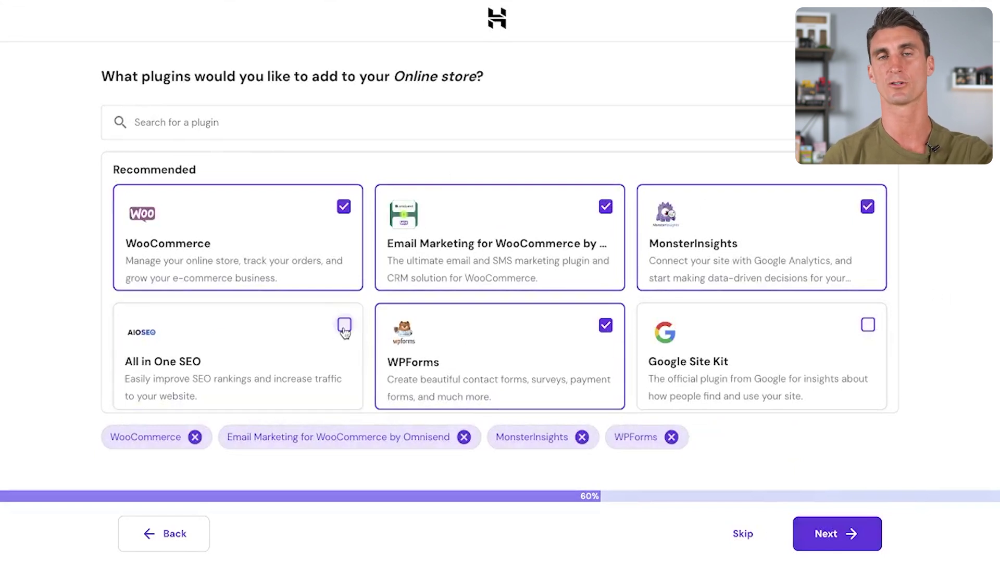
click(605, 207)
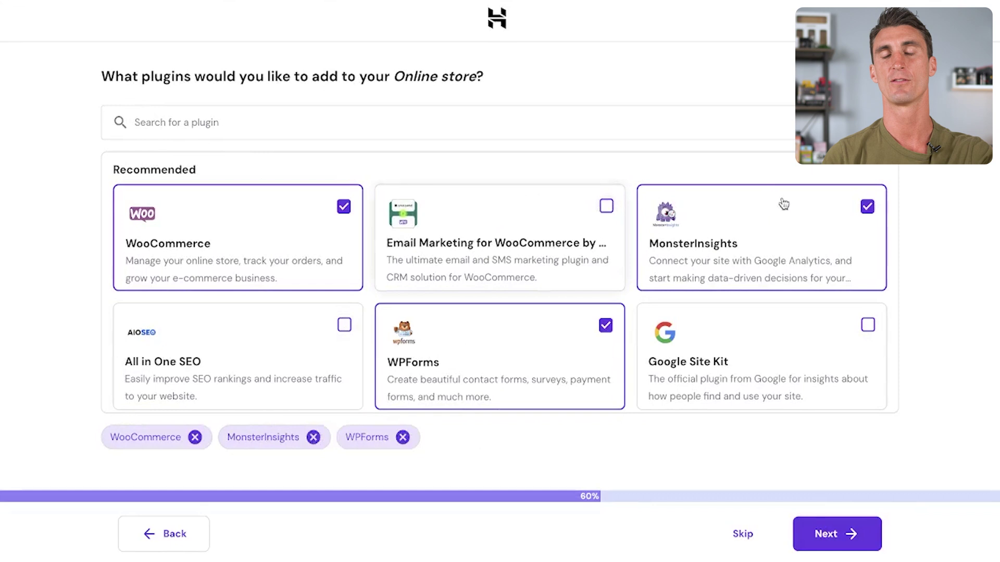
click(867, 207)
click(605, 326)
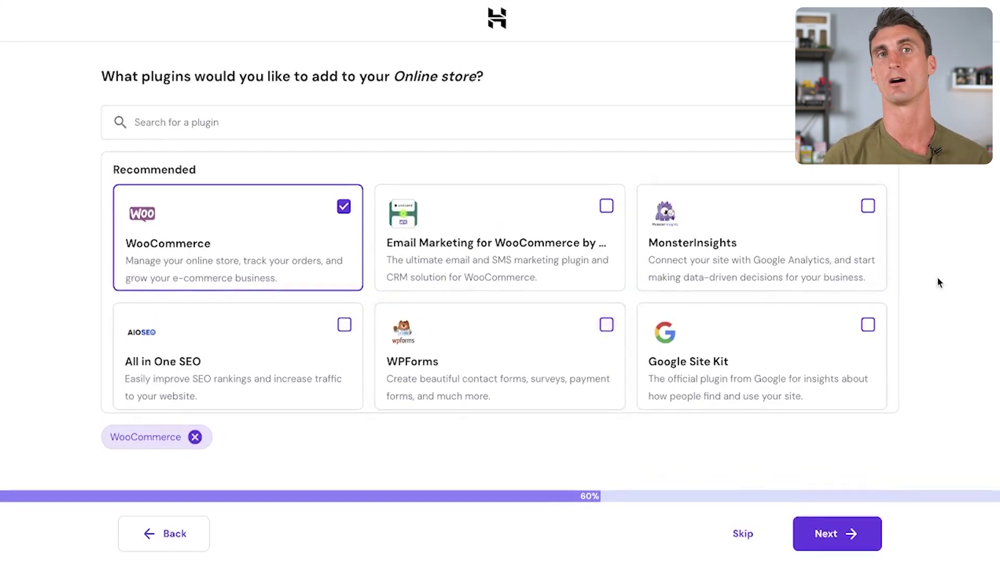
click(844, 536)
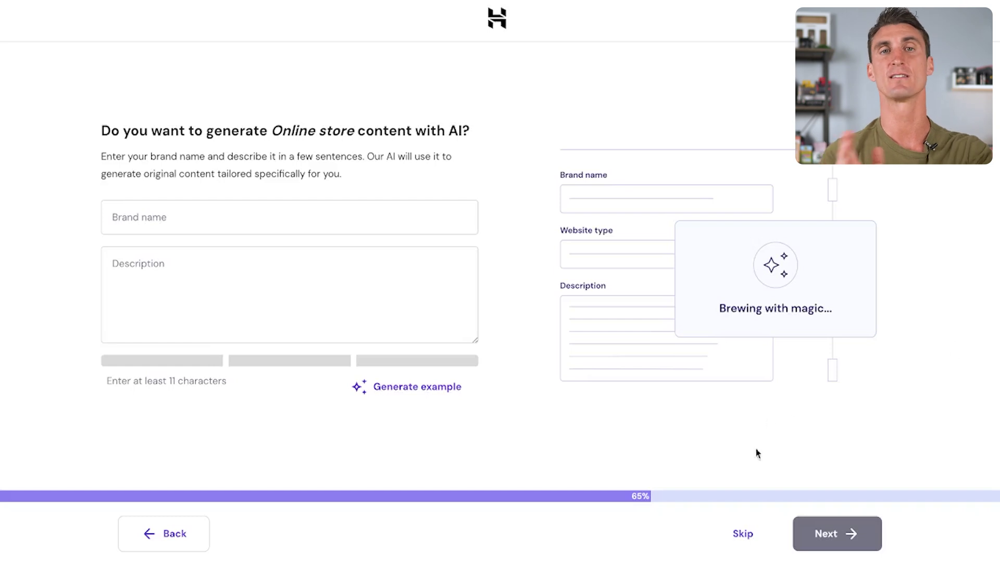
Skip generating the store's content with AI.
click(743, 535)
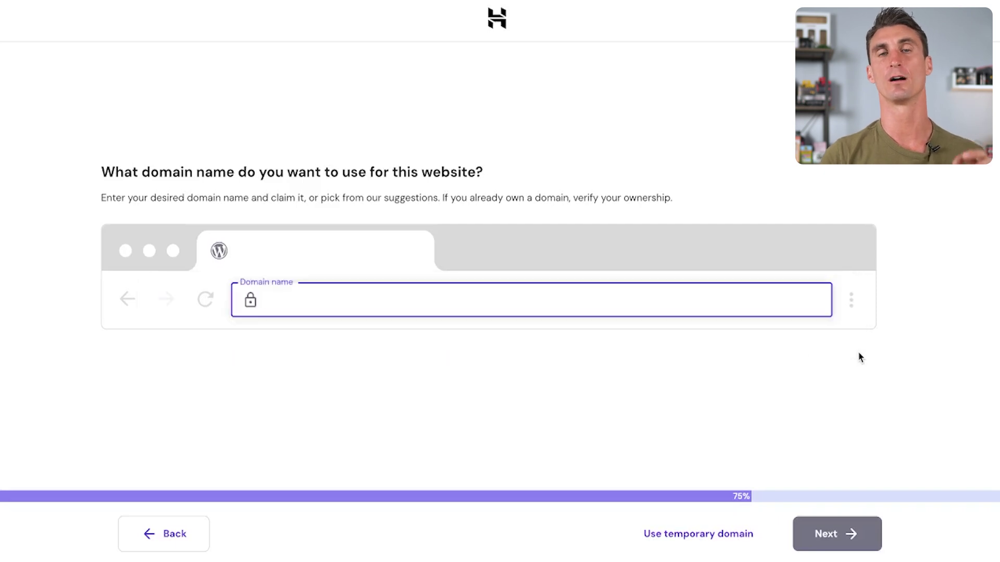
Enter carnivoreelectrolytes.com as the domain name and continue.
text(carn)
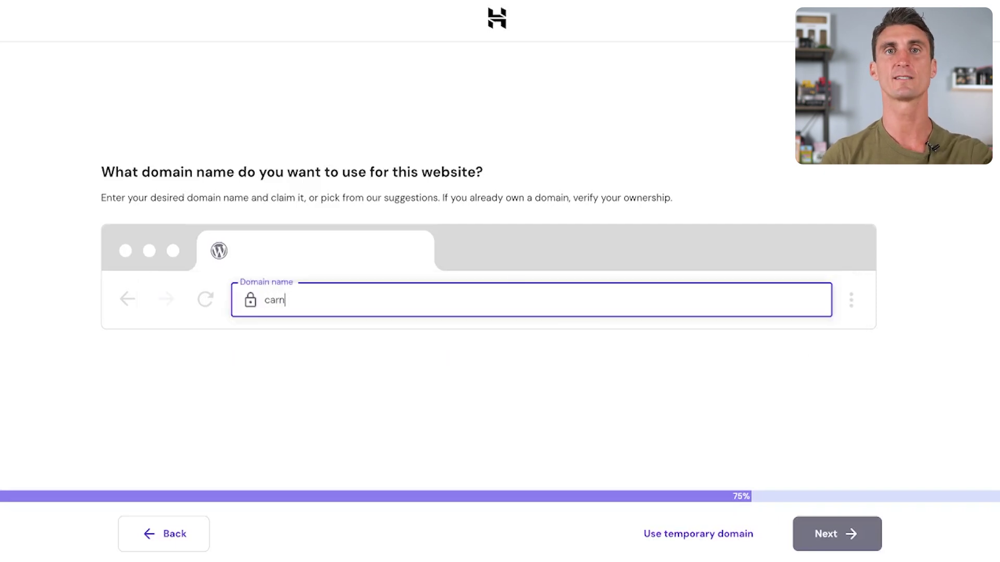
text(ivoreelect)
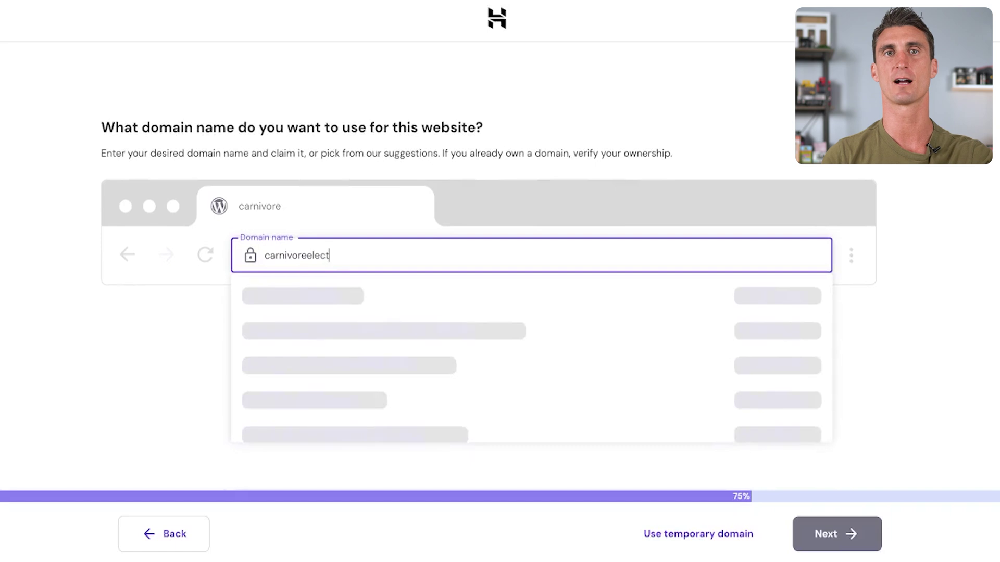
text(rolytes.com)
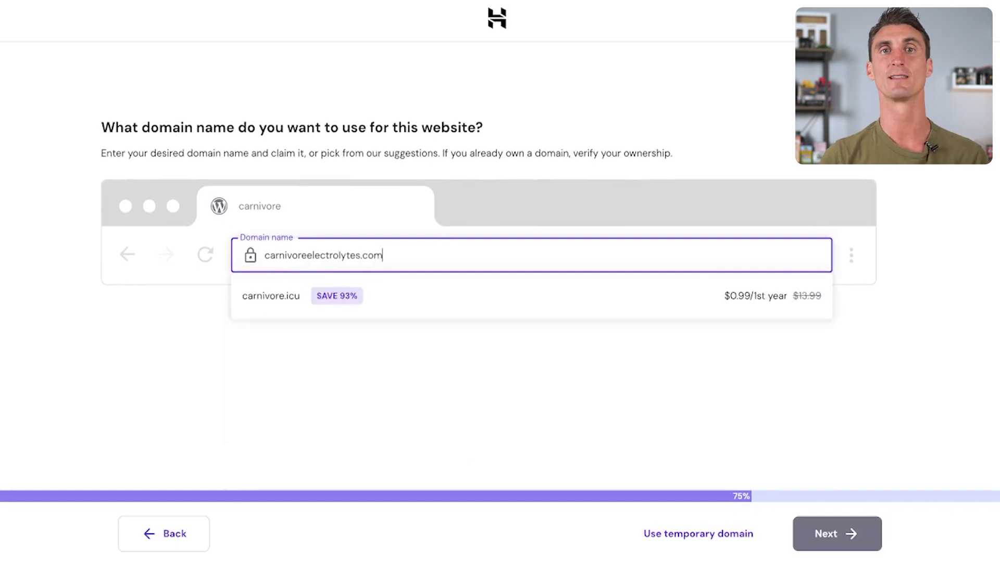
click(520, 305)
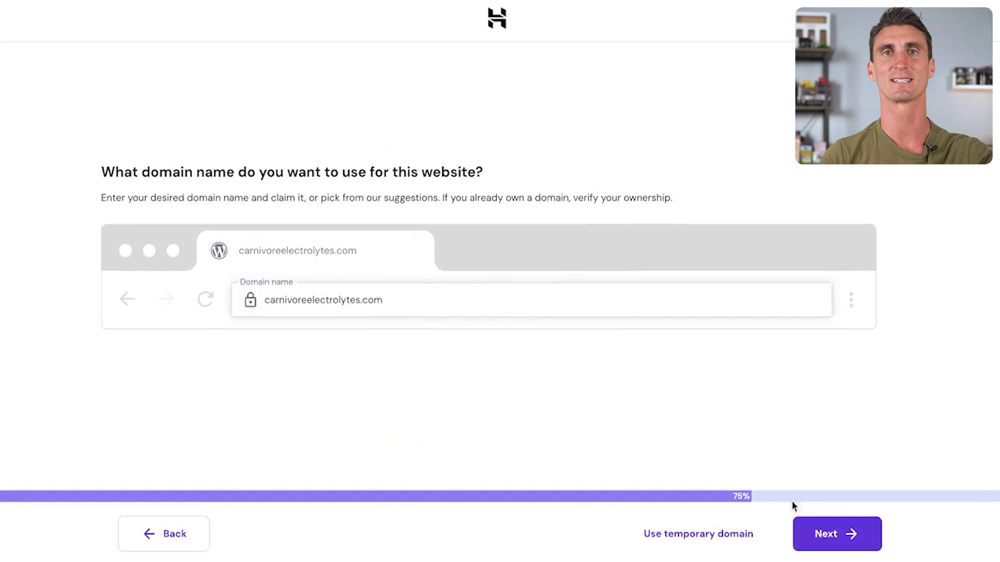
click(806, 537)
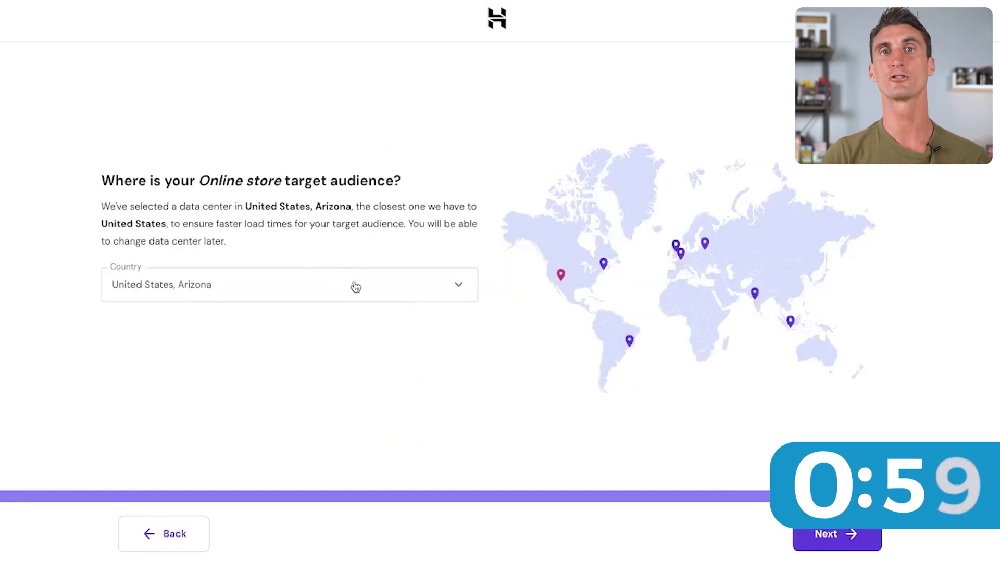
Keep the United States, Arizona data centre and start the WordPress installation.
click(351, 292)
click(361, 297)
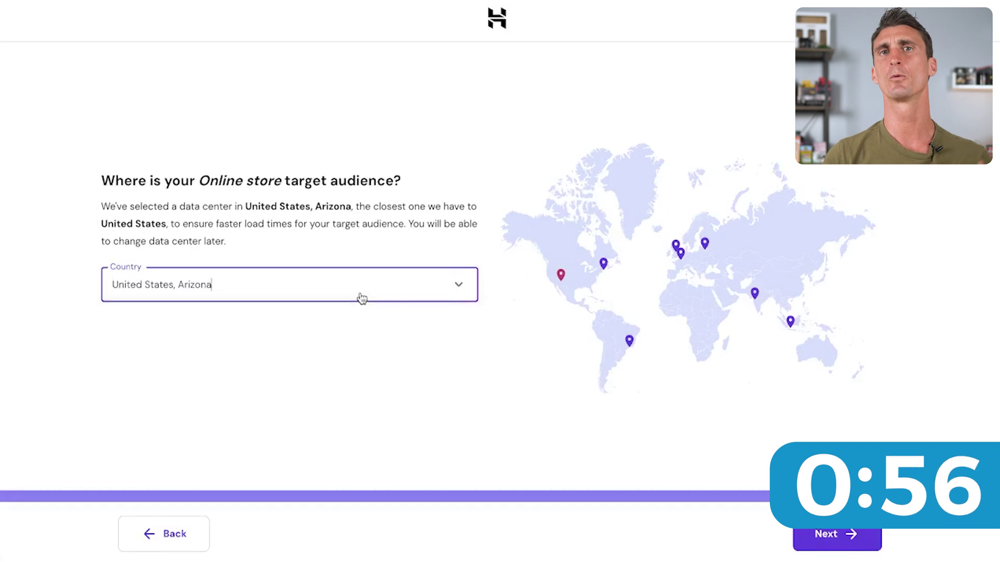
click(839, 543)
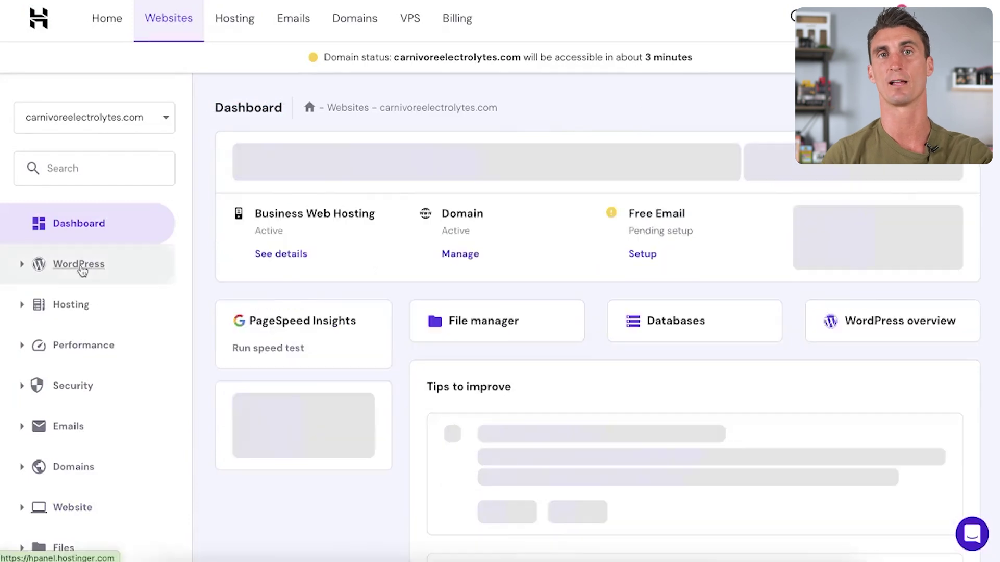
Go from the WordPress Overview to the carnivoreelectrolytes.com admin panel.
click(78, 264)
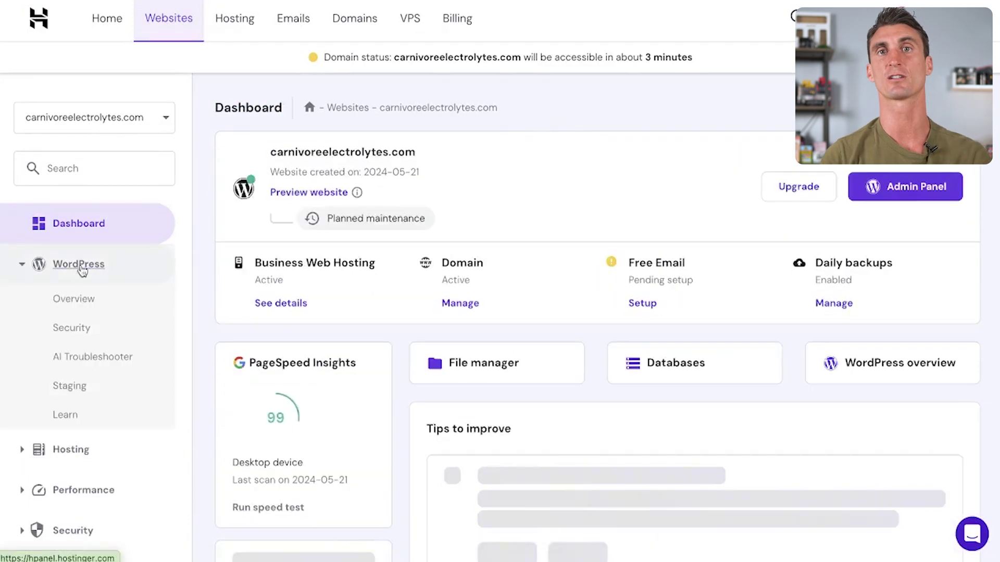
click(83, 301)
click(790, 339)
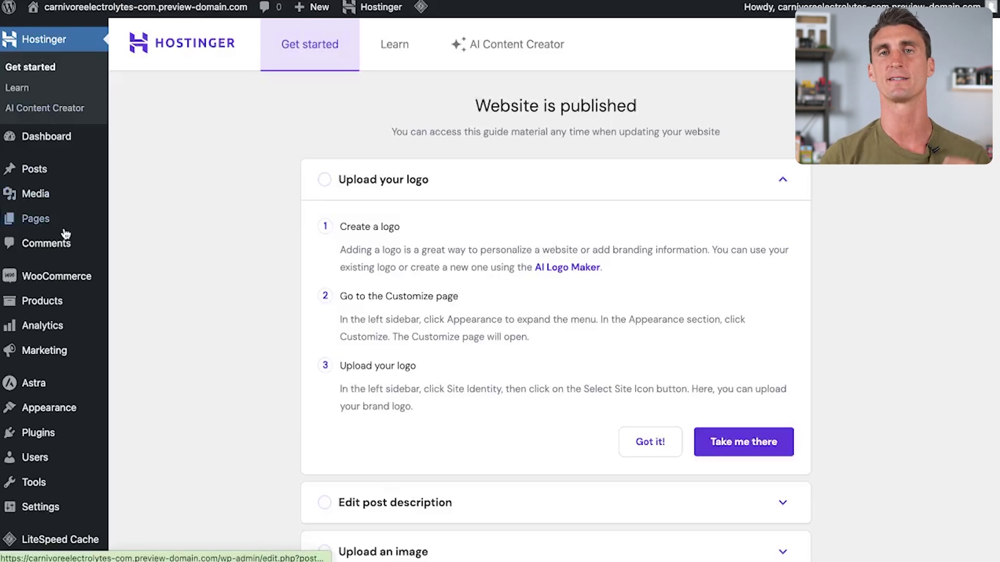
Go to Appearance > Themes to see the installed themes with Astra active.
mouse_move(63, 352)
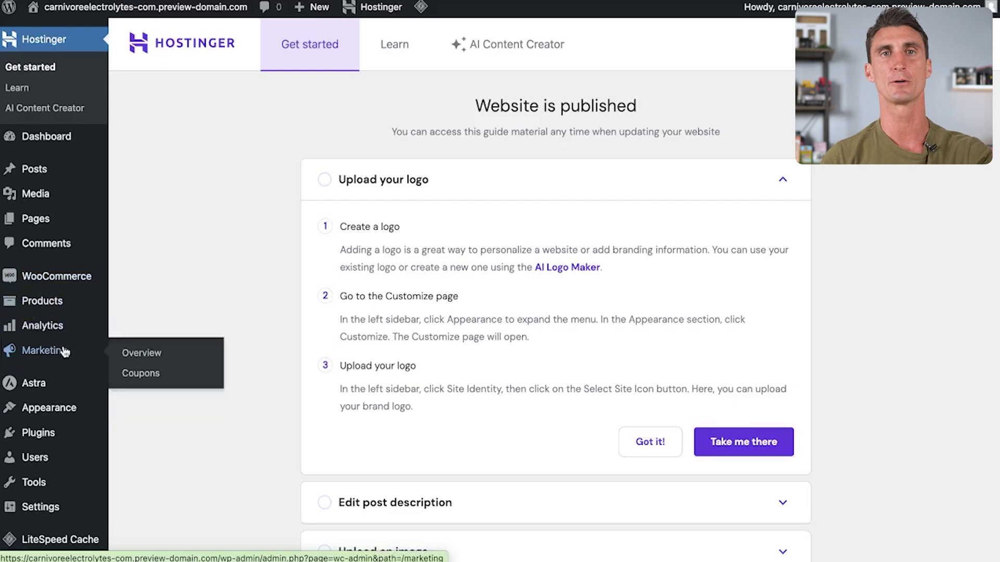
mouse_move(63, 407)
click(127, 414)
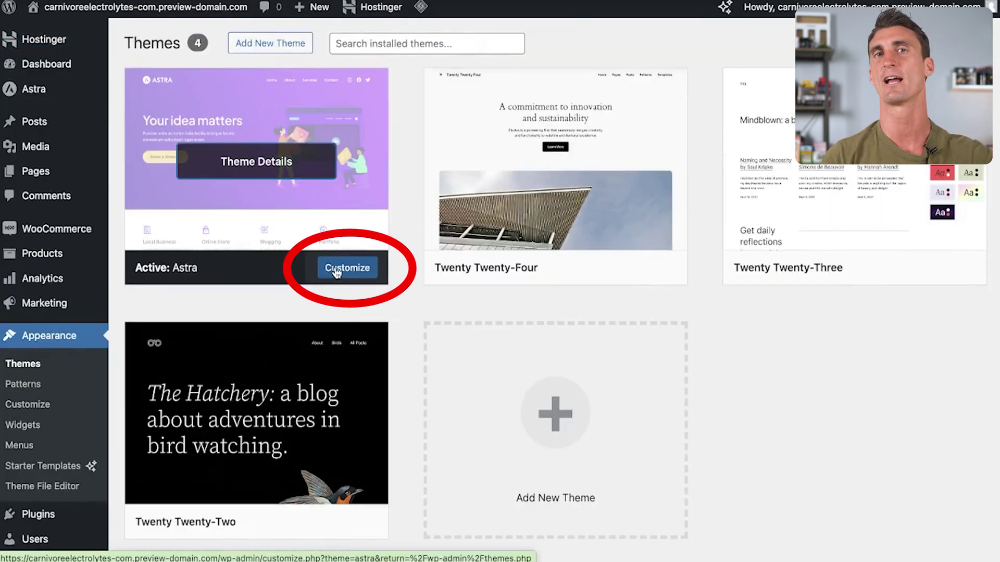
Launch the Astra customizer and scroll through the live site preview.
click(346, 268)
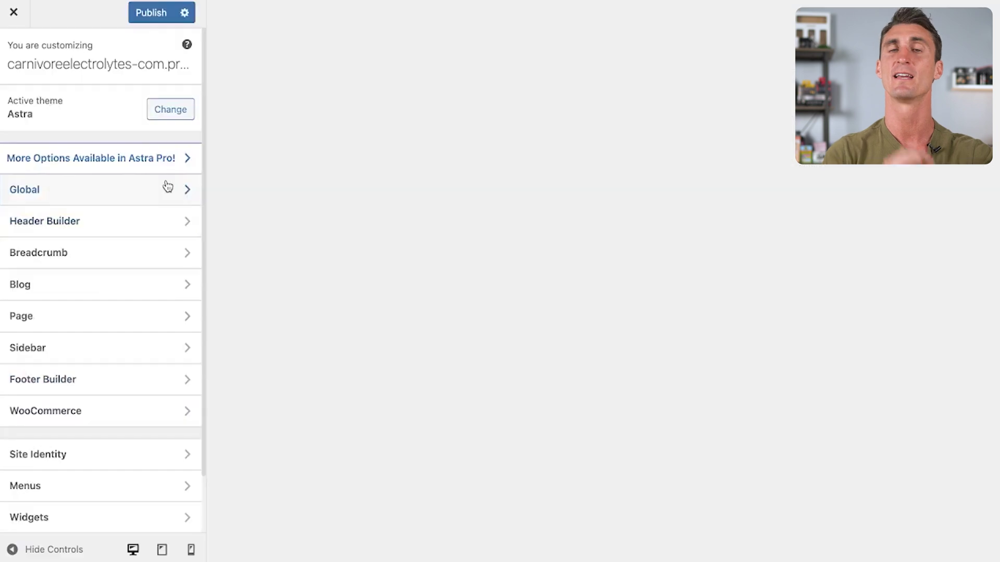
scroll(457, 212, down, 7)
scroll(457, 212, up, 7)
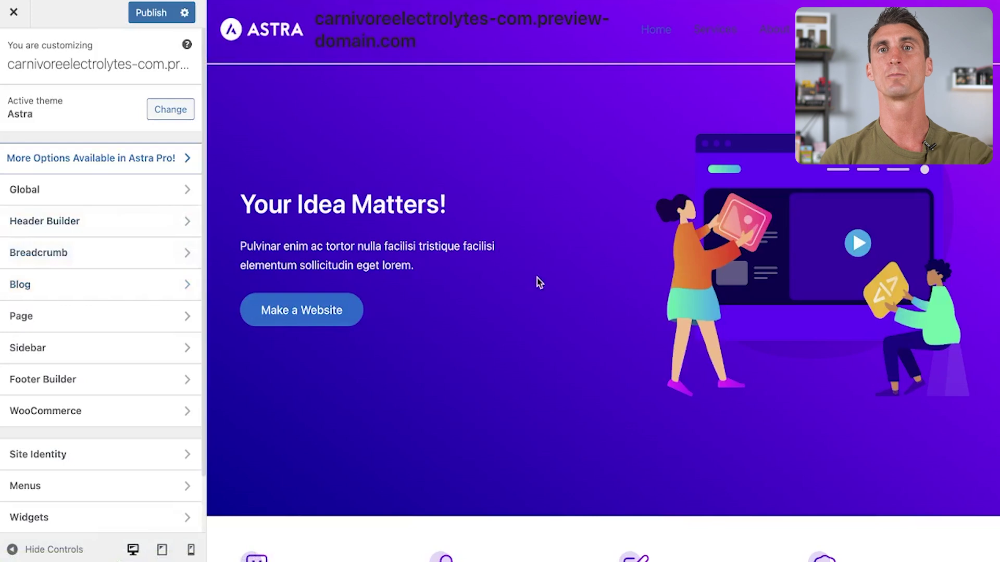
scroll(492, 280, down, 2)
scroll(104, 359, down, 2)
scroll(103, 379, up, 2)
scroll(585, 372, down, 10)
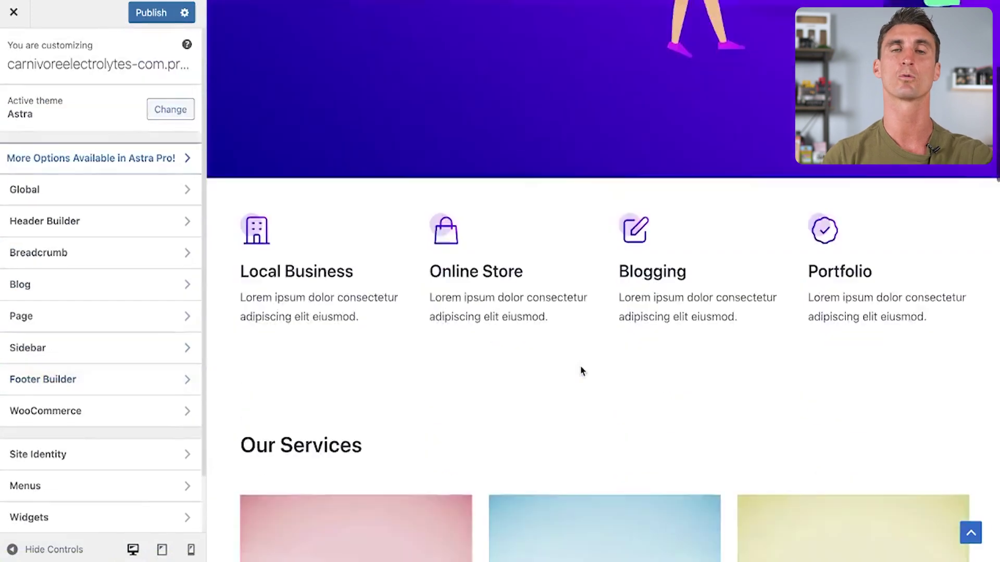
scroll(589, 351, up, 10)
scroll(588, 225, down, 15)
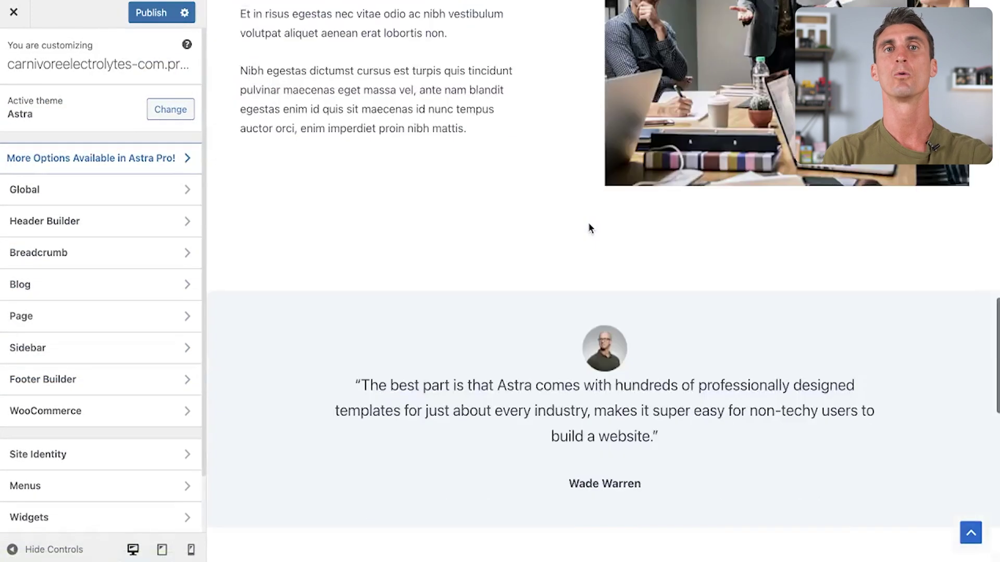
scroll(590, 228, down, 5)
scroll(573, 143, up, 15)
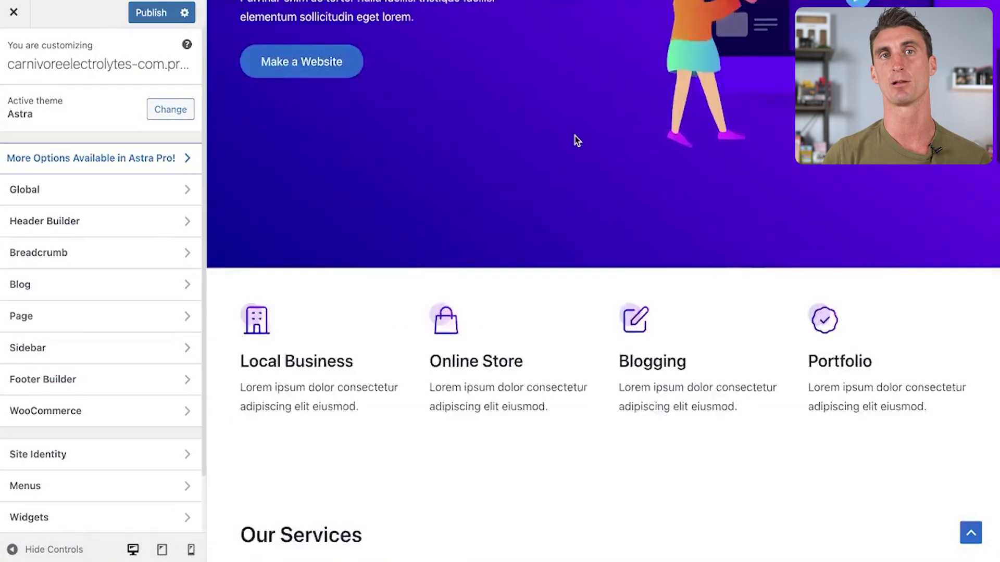
Look at the Global > Buttons and Breadcrumb settings, then return to the main customizer menu.
click(93, 190)
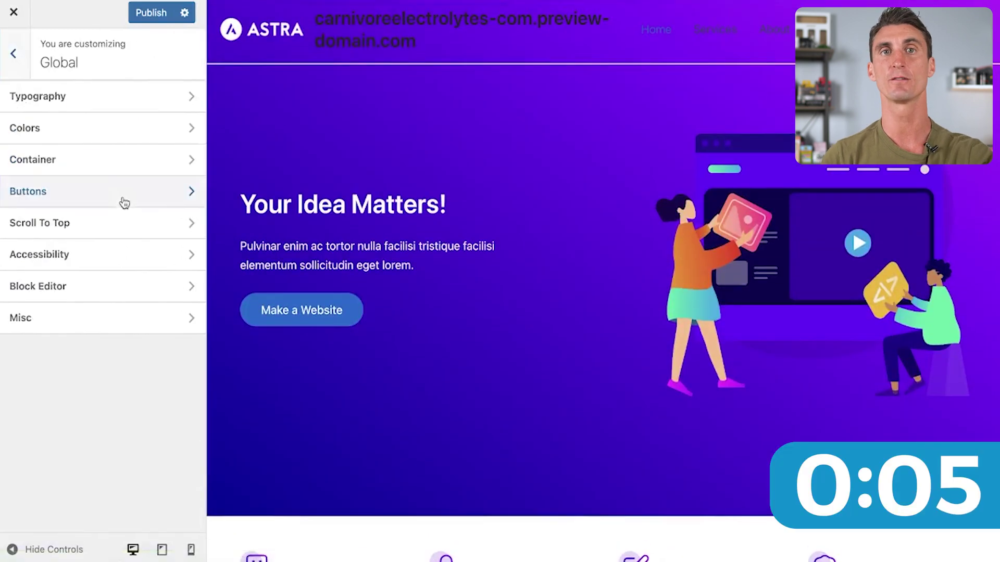
click(83, 190)
key(Escape)
key(Escape)
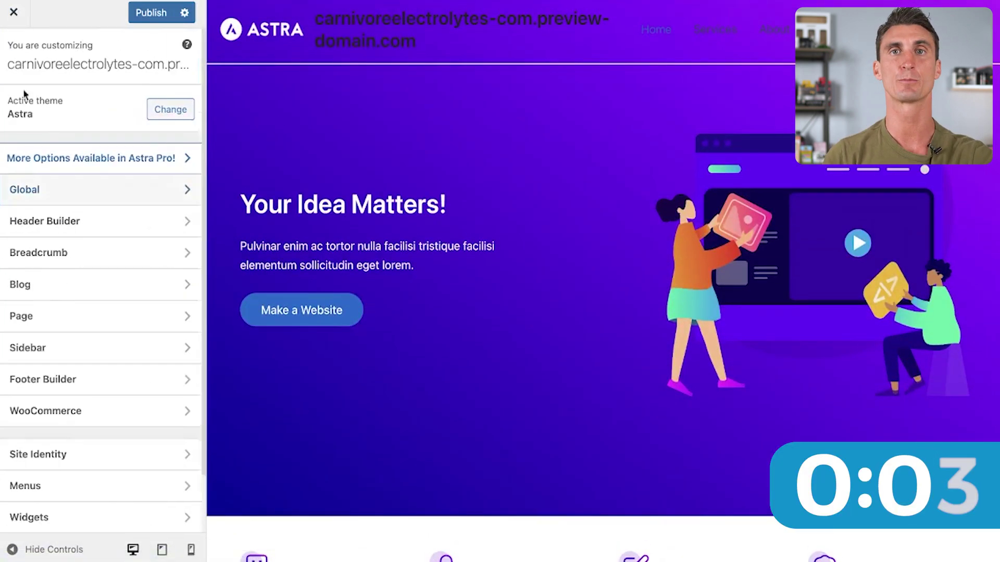
click(102, 266)
click(11, 38)
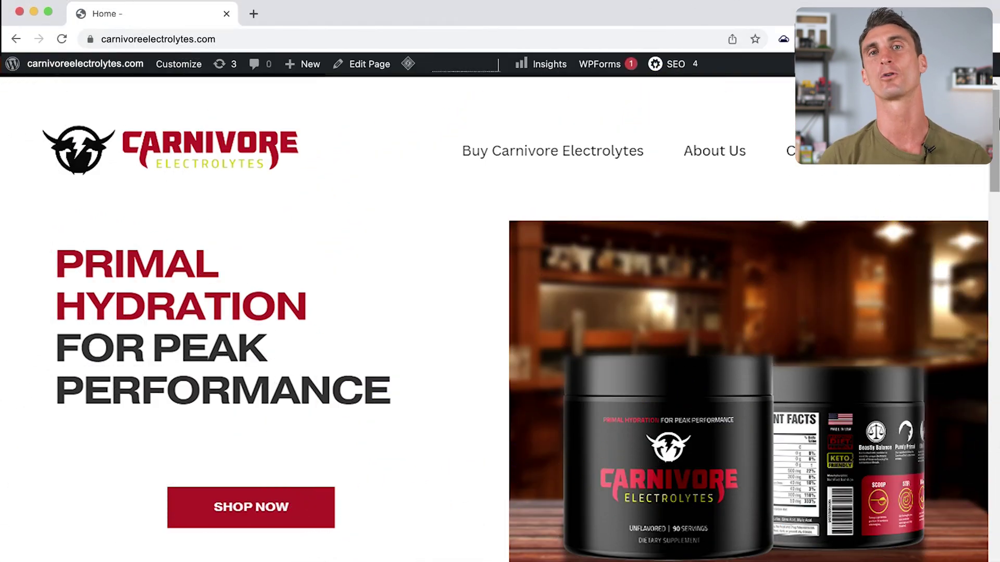
Scroll through the Carnivore Electrolytes homepage to review the branding, Shop Now button and product image.
scroll(500, 318, down, 10)
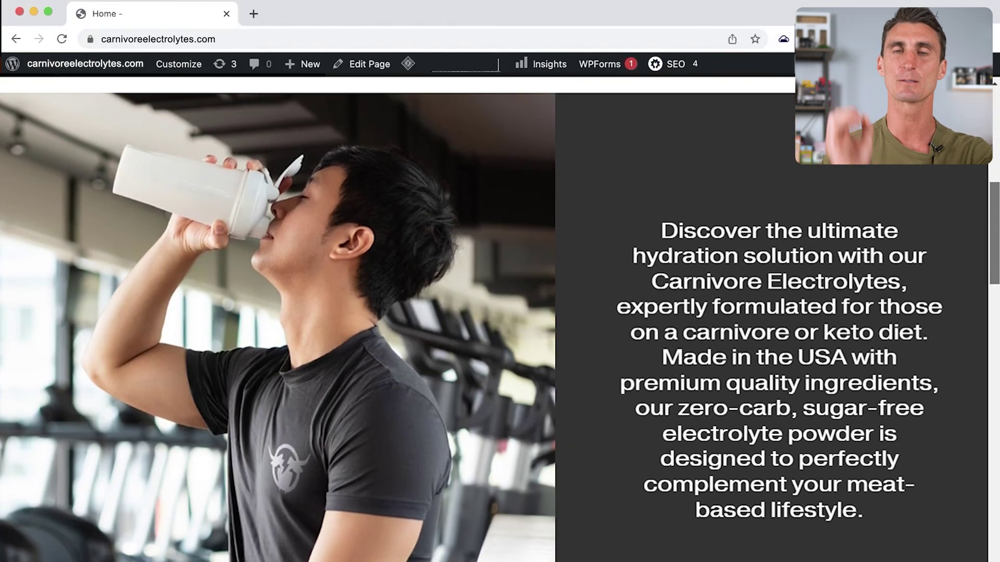
scroll(500, 319, down, 4)
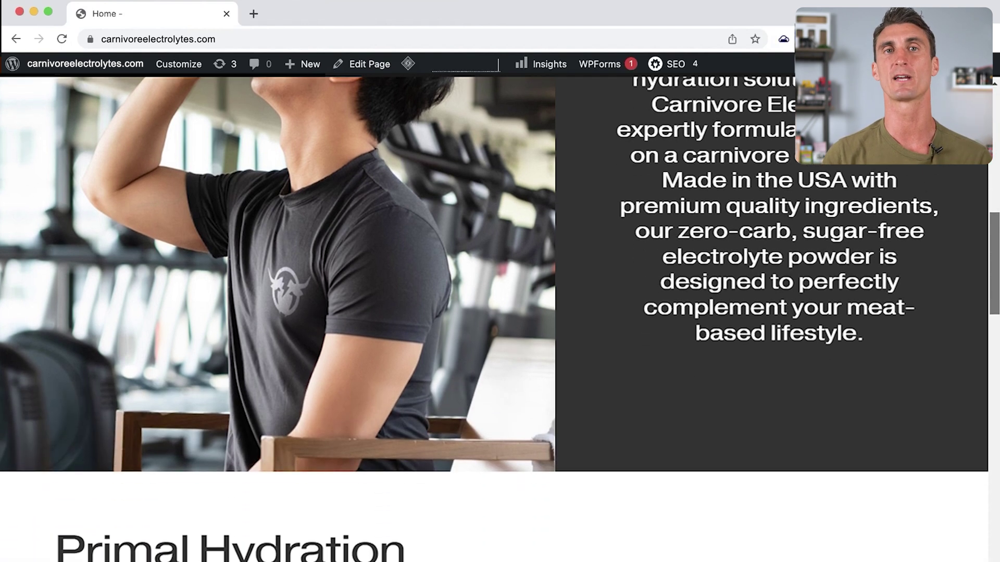
scroll(500, 319, up, 3)
scroll(500, 318, up, 10)
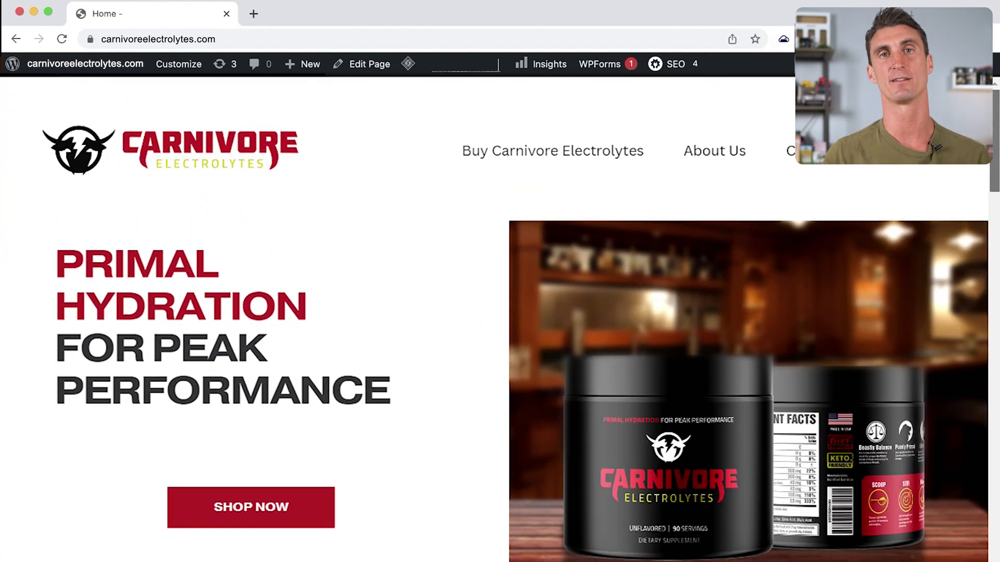